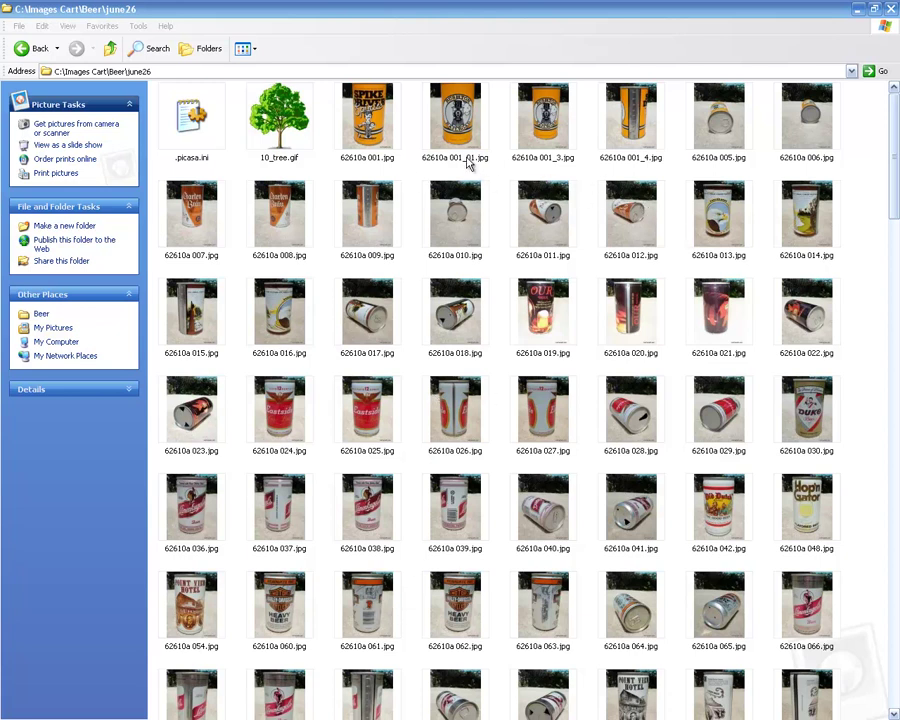
- Rename the image file 62610a 001_01.jpg as 62610a 002.jpg
click(468, 167)
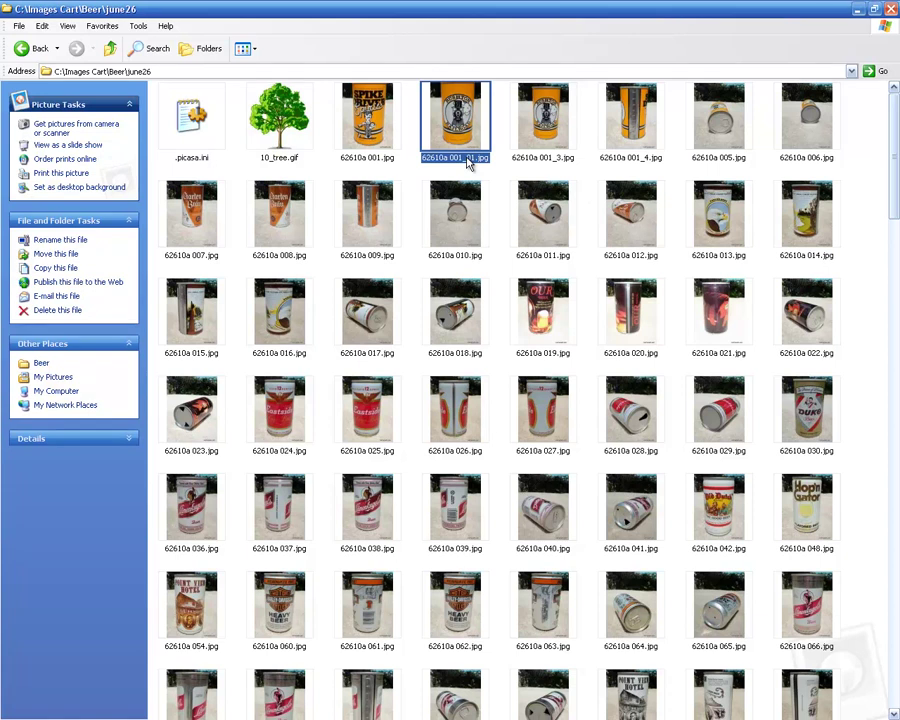
click(468, 160)
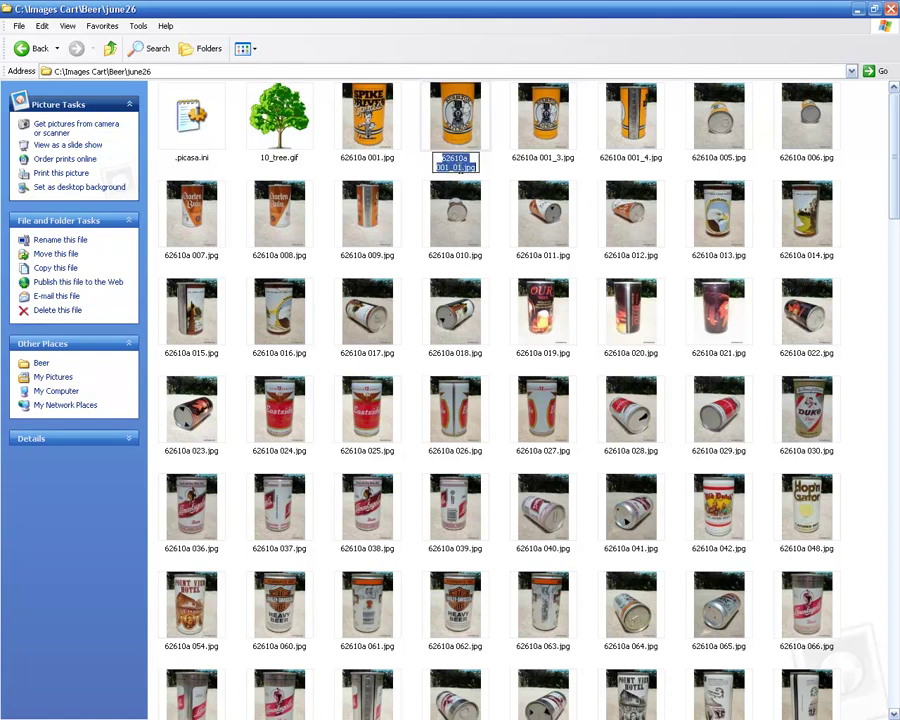
click(458, 167)
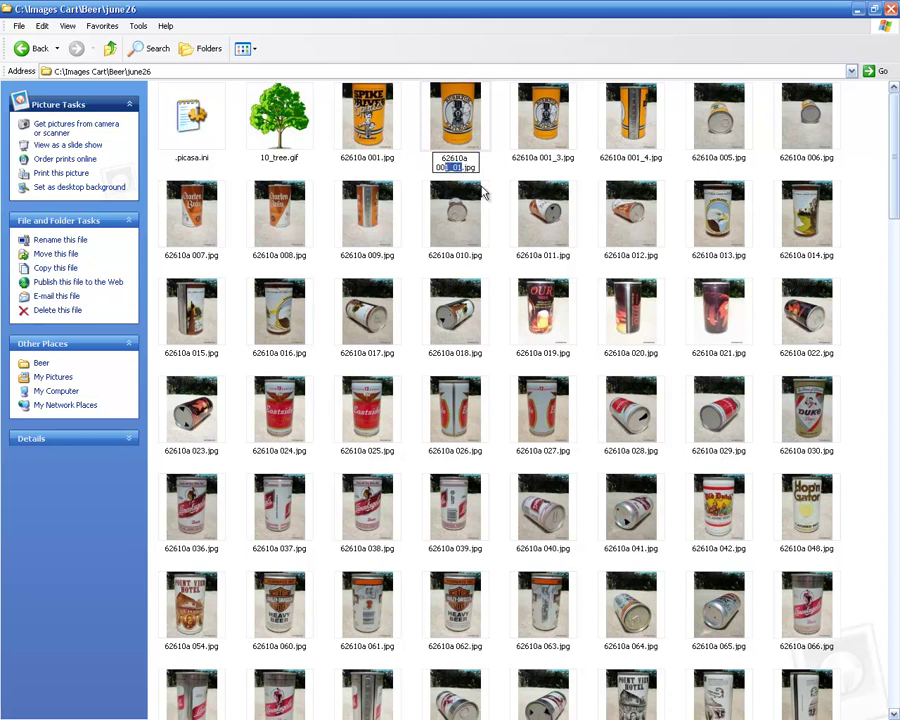
text(2)
key(Tab)
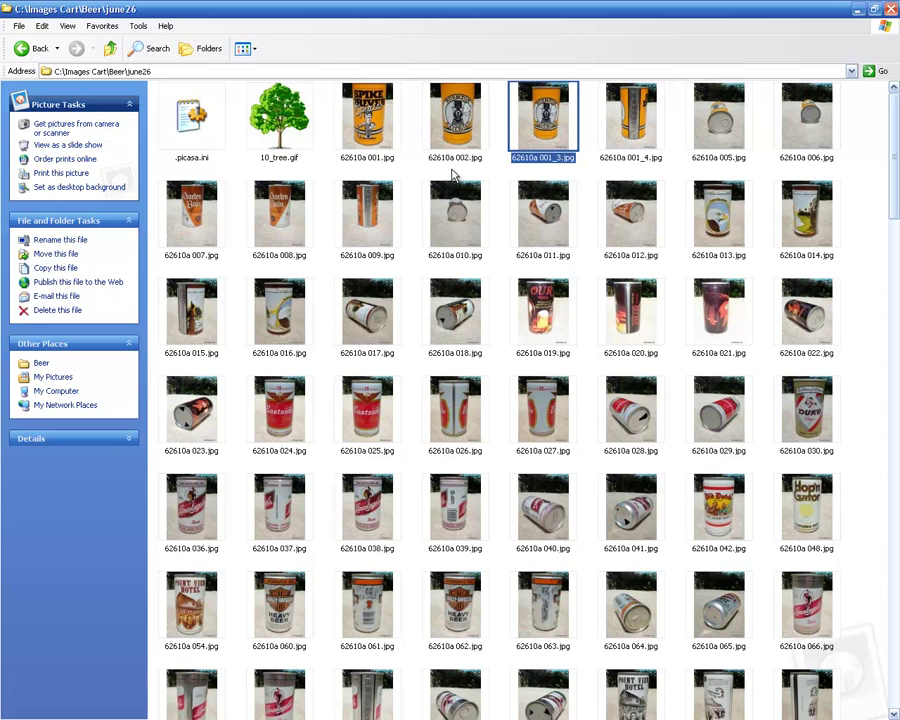
- Rename the image file 62610a 002.jpg as 62610a 001_1.jpg
mouse_move(476, 168)
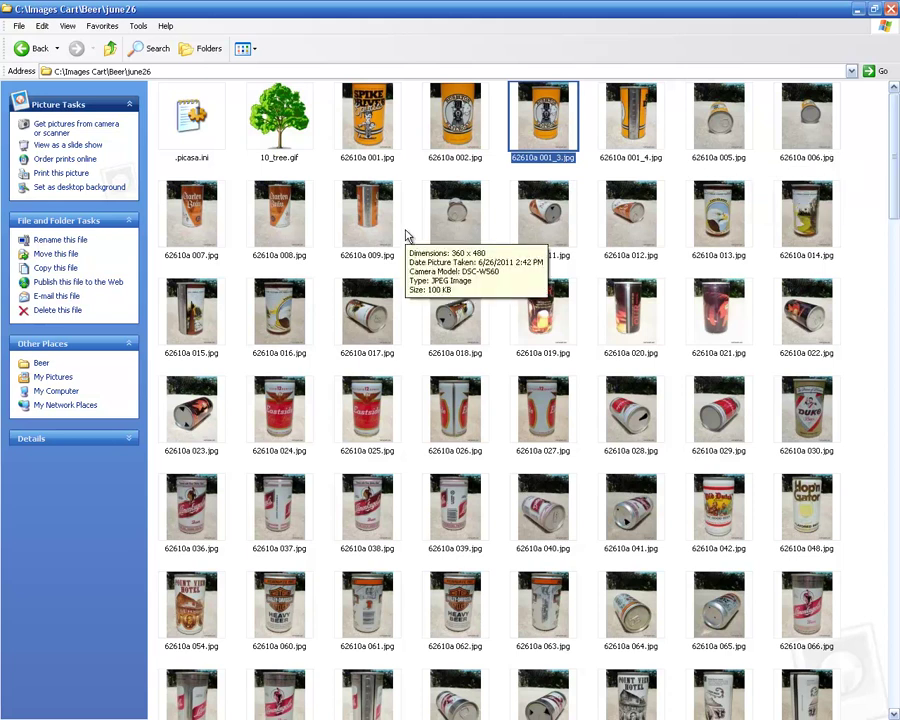
mouse_move(372, 162)
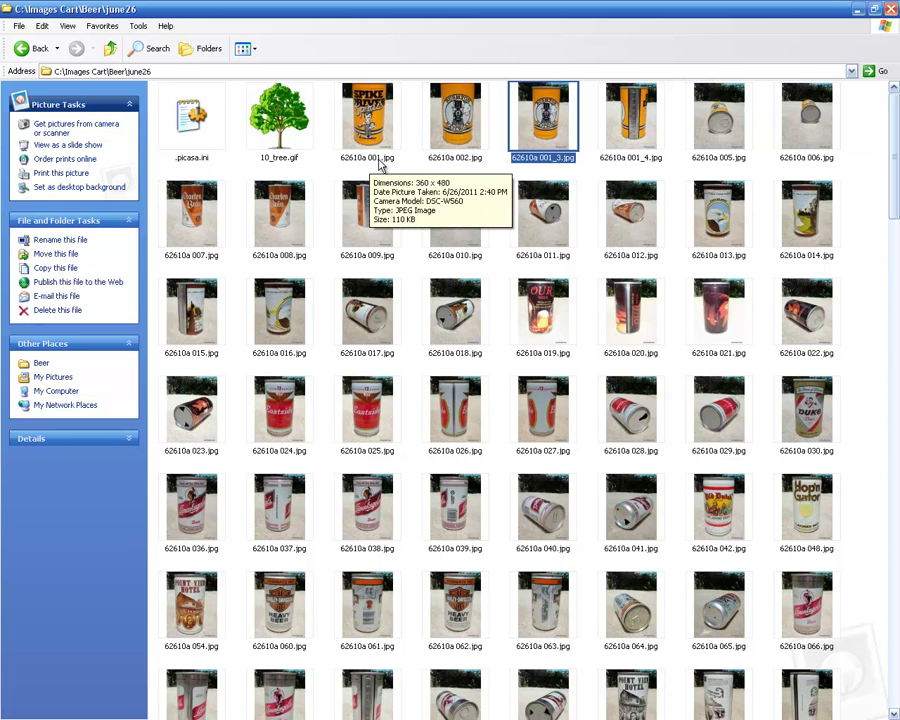
click(472, 163)
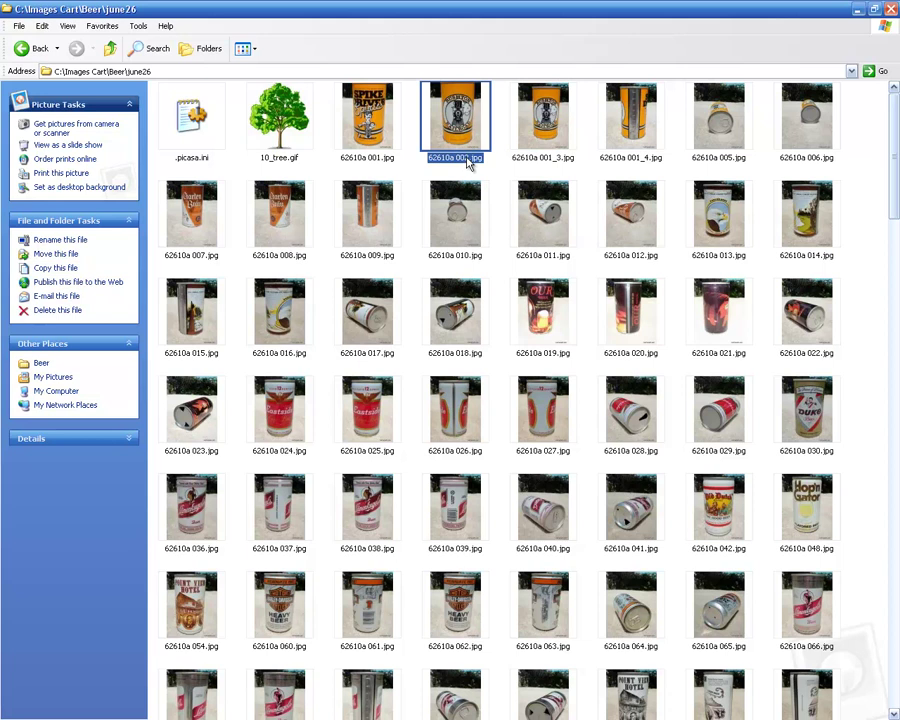
click(472, 163)
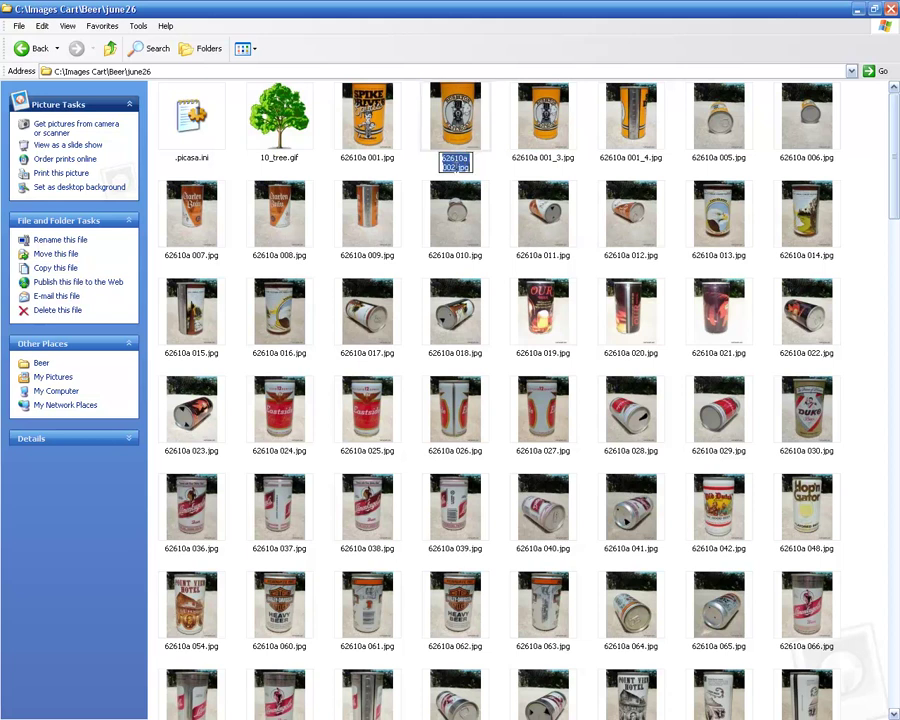
key(Right)
key(Left)
key(Left)
key(Left)
key(Left)
key(BackSpace)
text(1)
text(_)
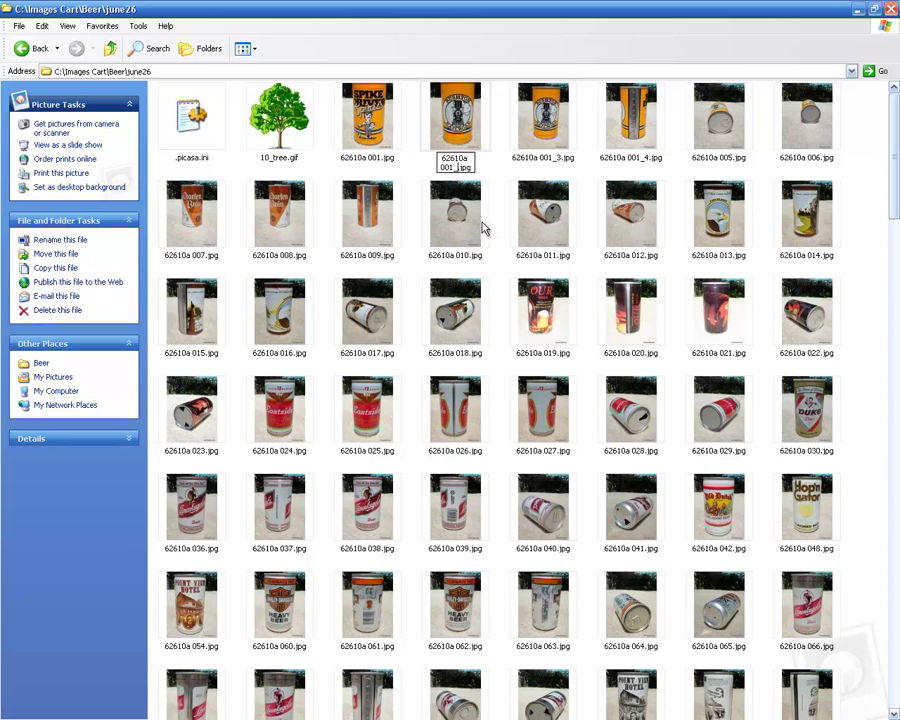
text(1)
click(559, 163)
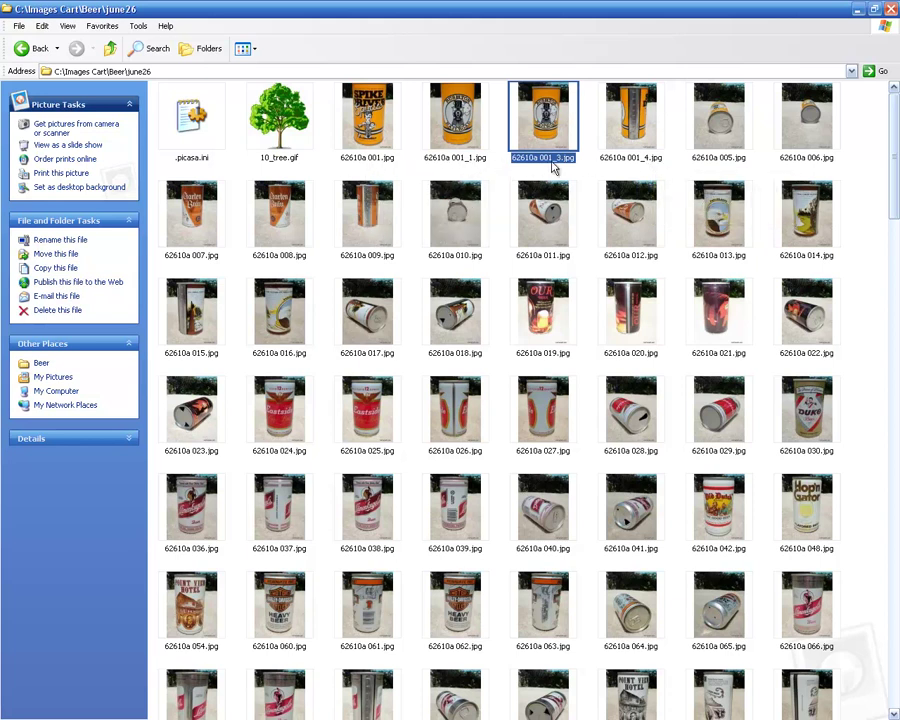
- Switch to the product editing page in Firefox and choose 62610a 001_4.jpg from the june26 folder as the product image, browsing by thumbnails
click(857, 11)
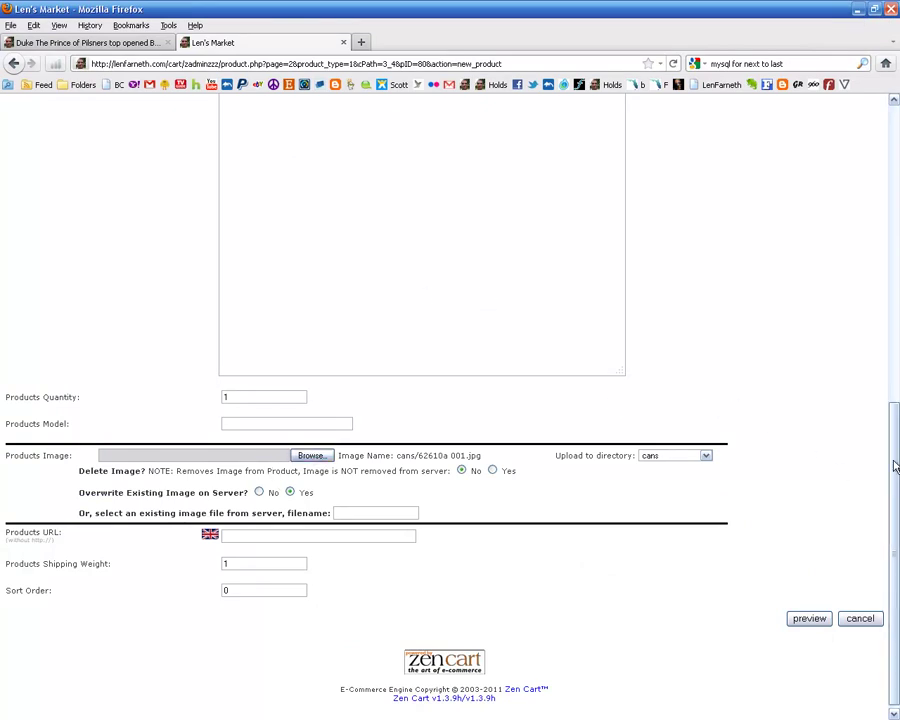
drag(892, 462, 872, 484)
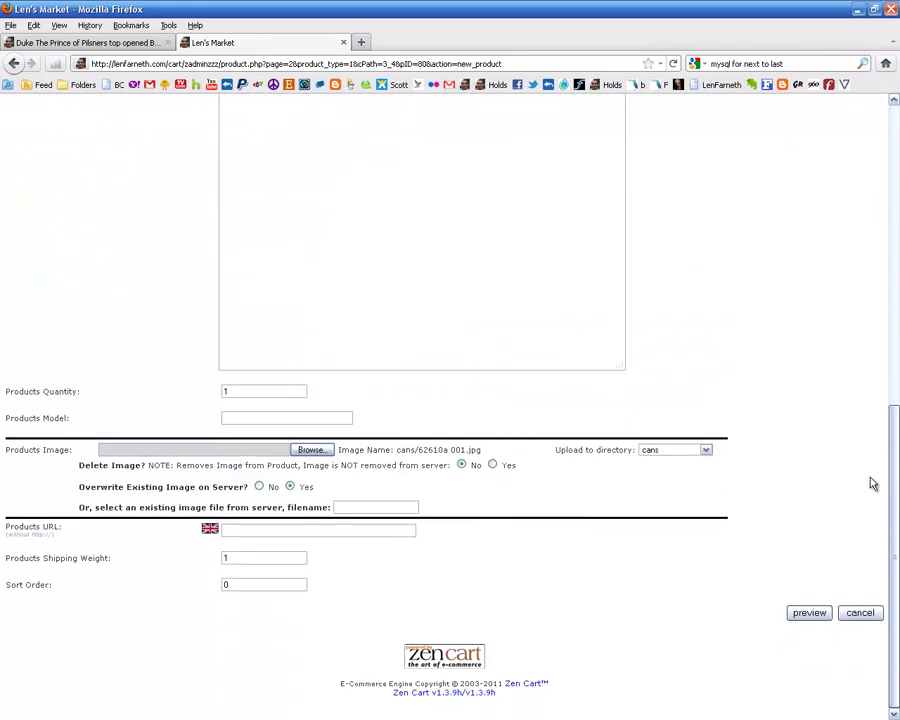
click(311, 450)
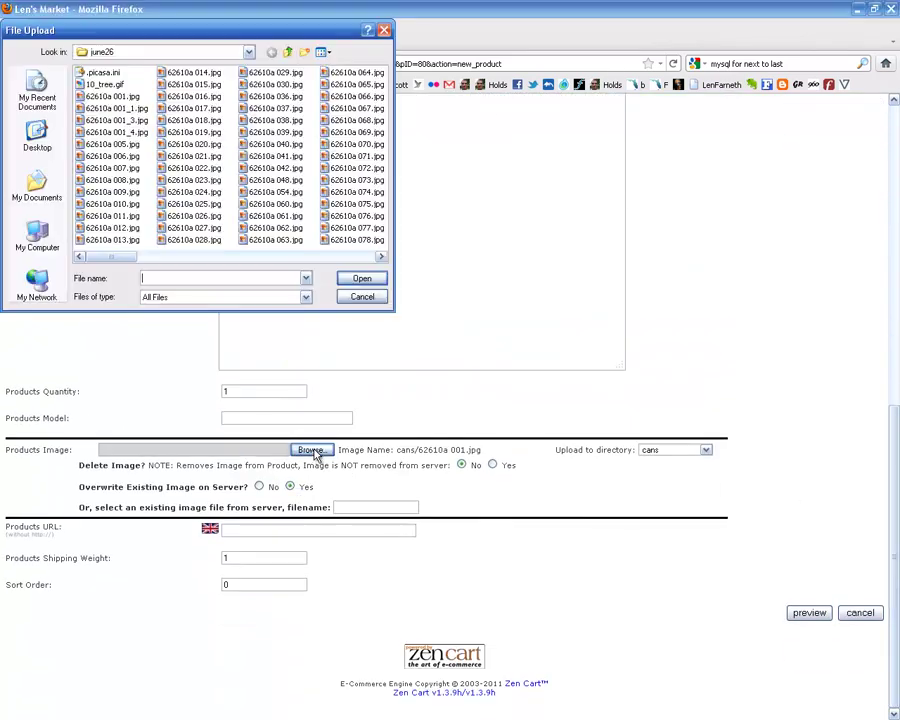
click(323, 52)
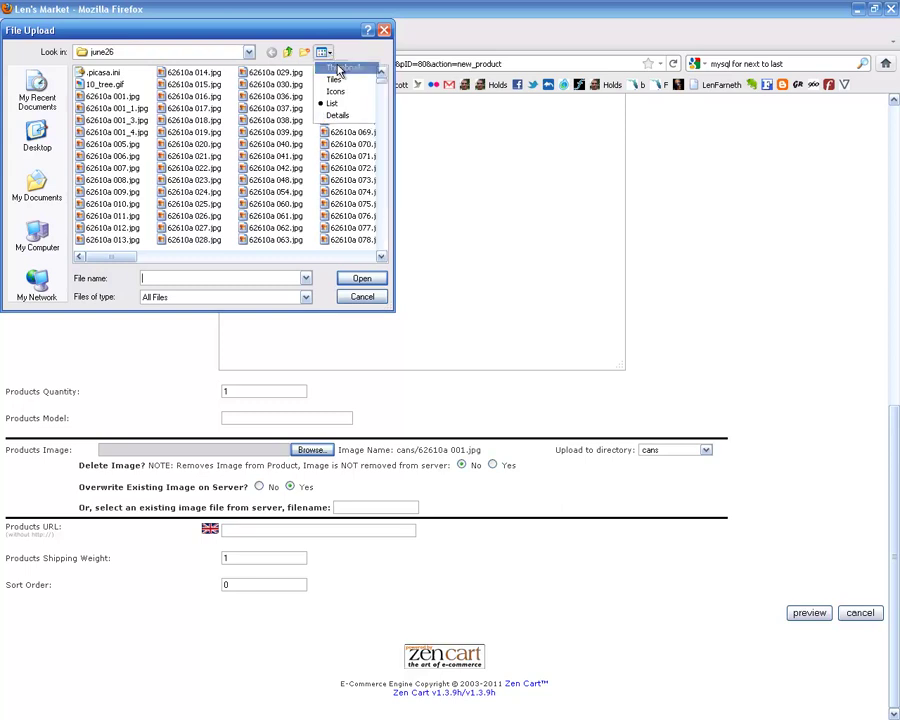
click(339, 68)
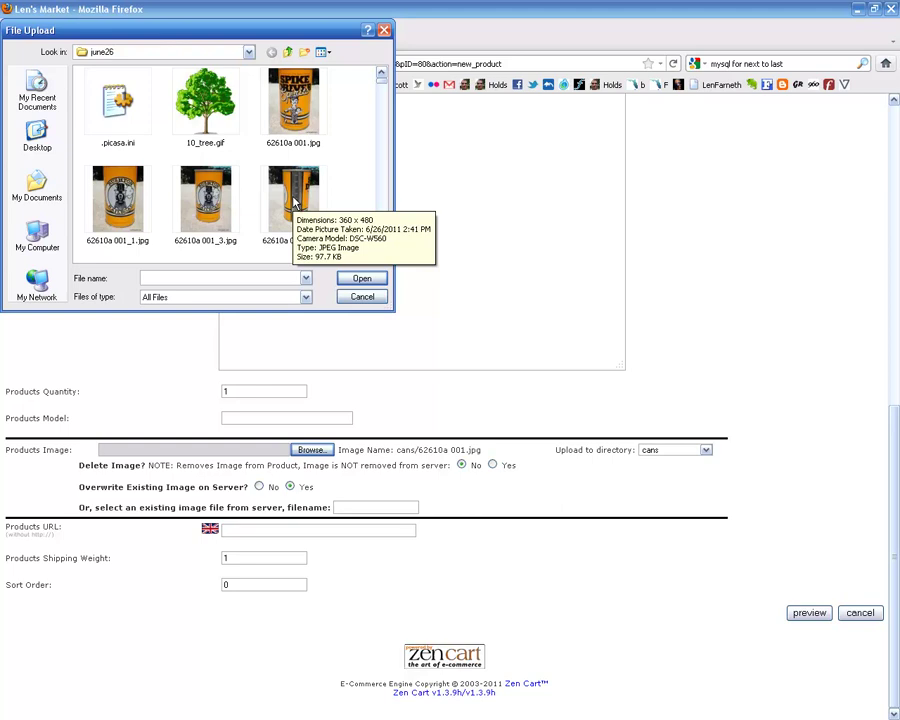
click(295, 203)
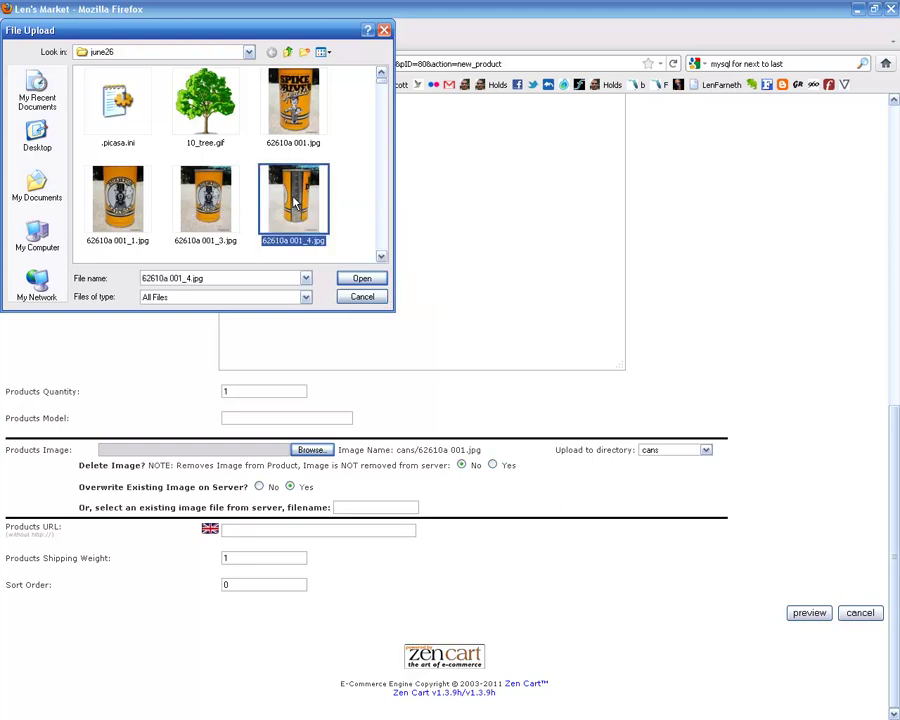
double_click(294, 201)
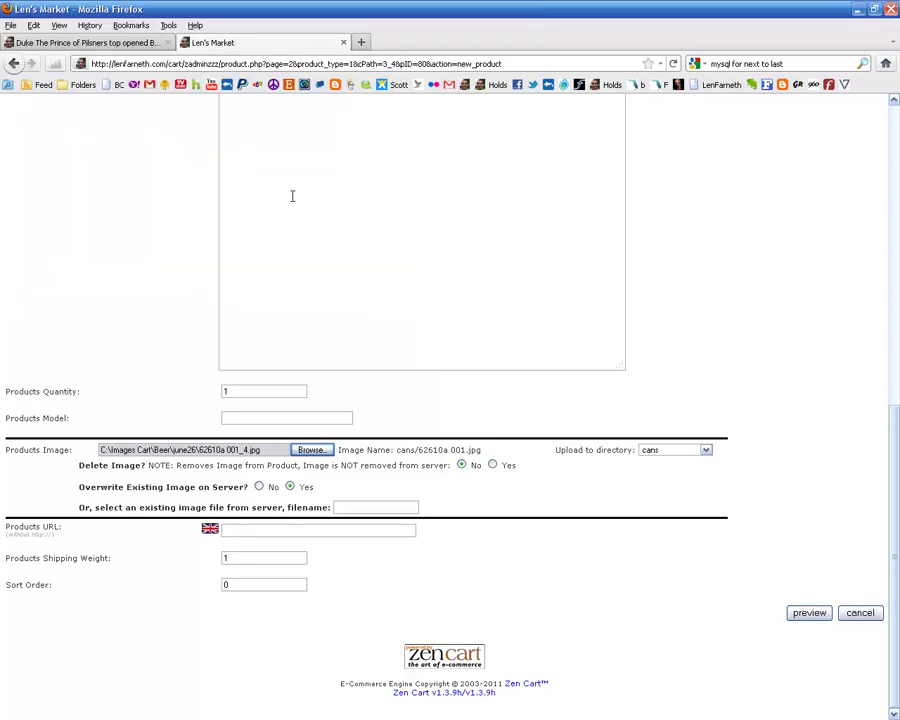
- Upload the chosen image by previewing the Spike Can product, and return to the product's editing form
click(325, 452)
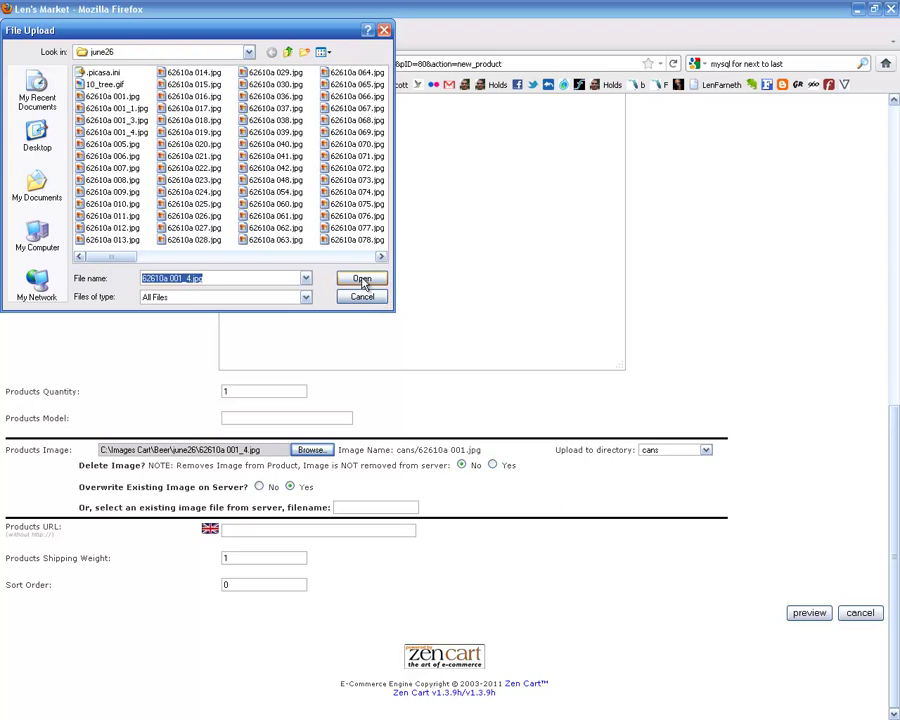
click(363, 298)
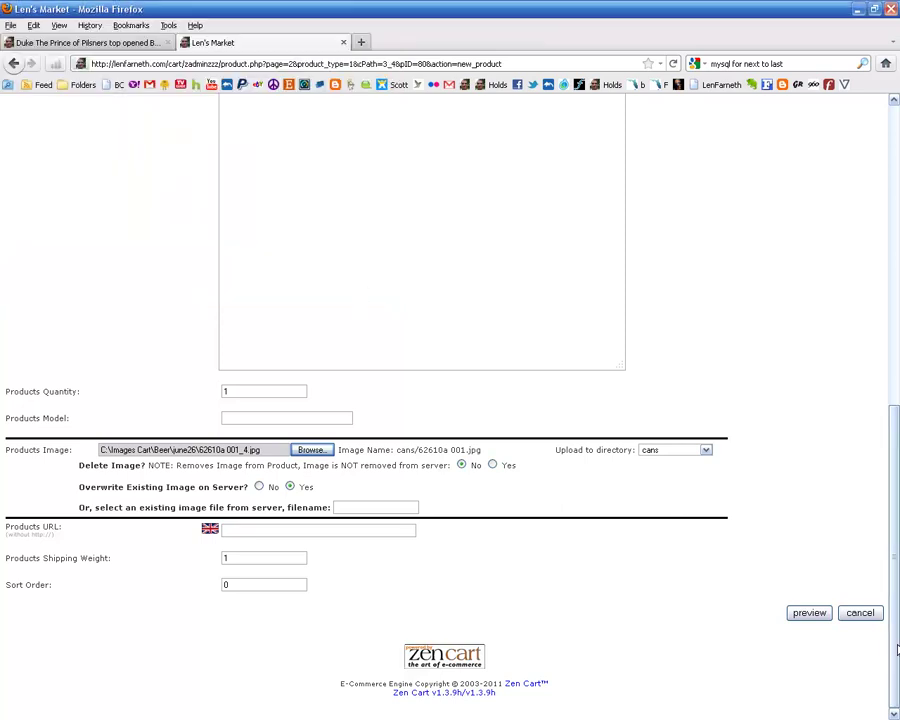
click(814, 618)
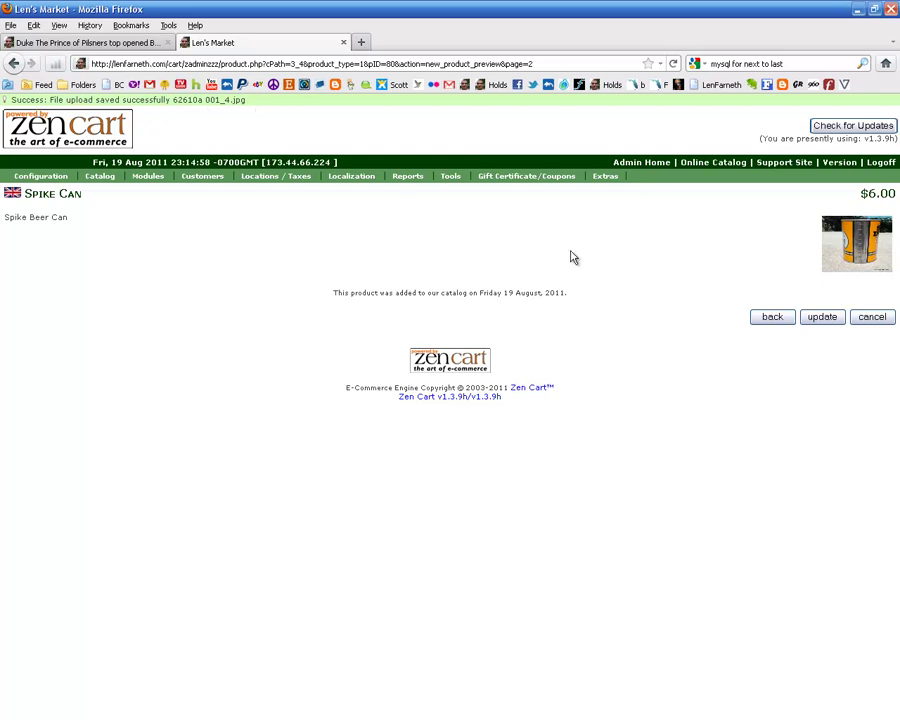
click(781, 319)
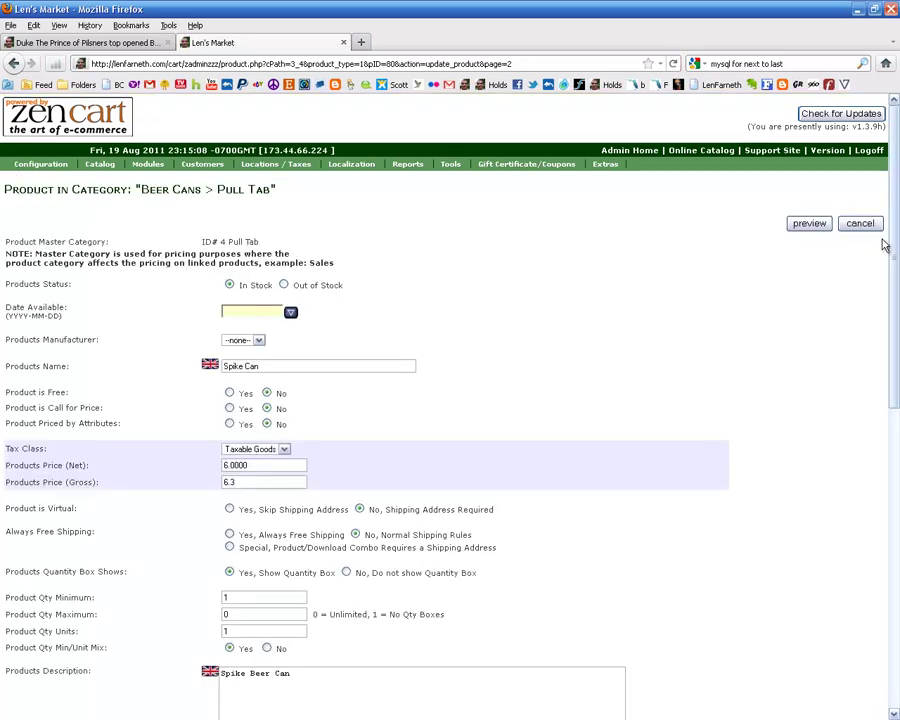
- Choose 62610a 001_3.jpg as the product image, upload it by previewing the product, and return to the editing form
drag(896, 232, 888, 516)
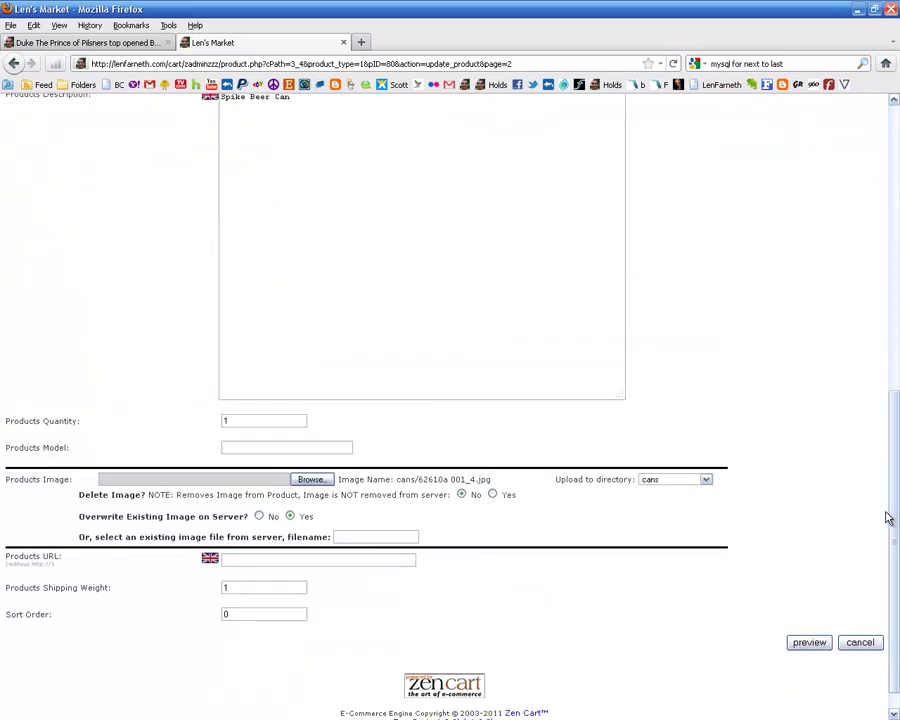
click(312, 481)
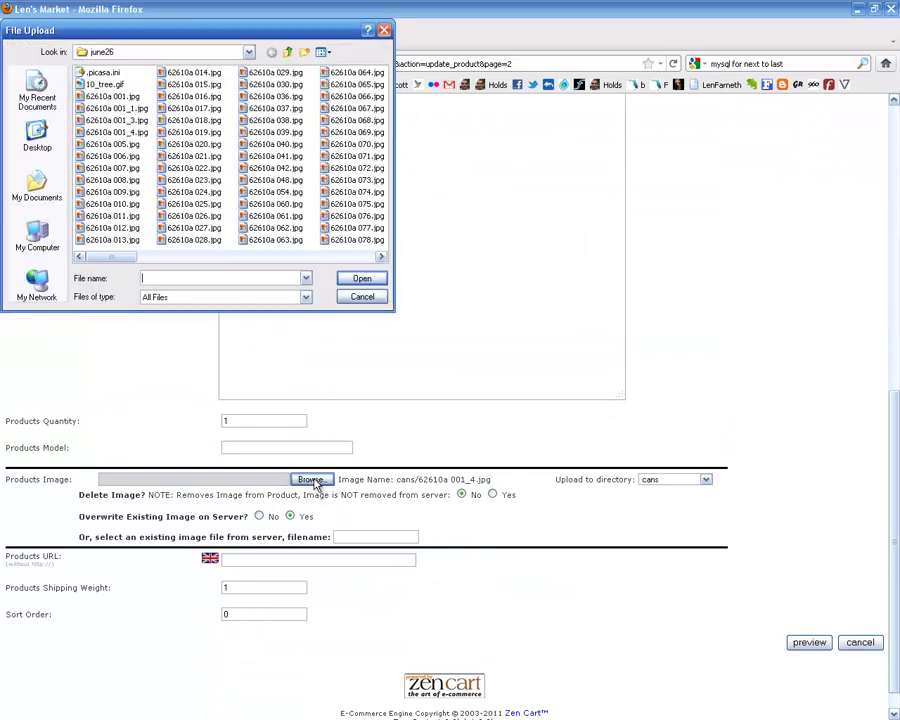
click(326, 53)
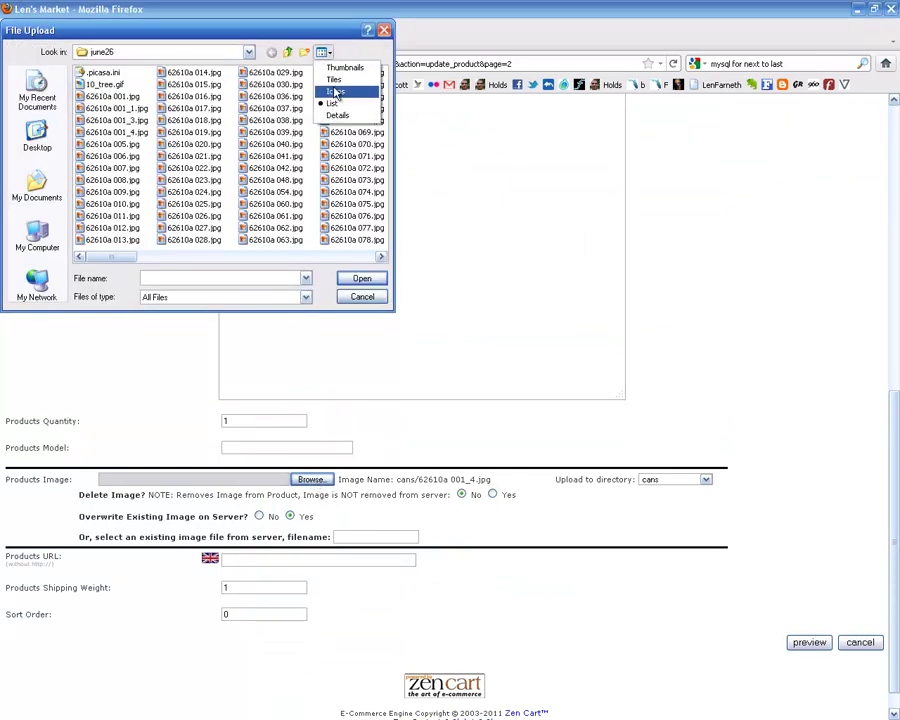
click(342, 67)
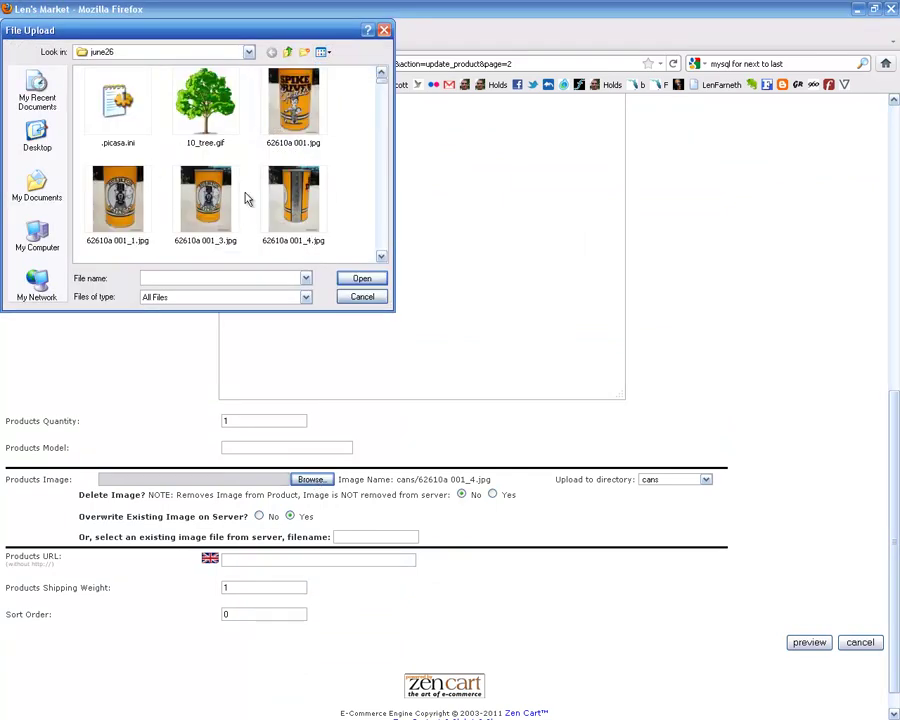
double_click(206, 200)
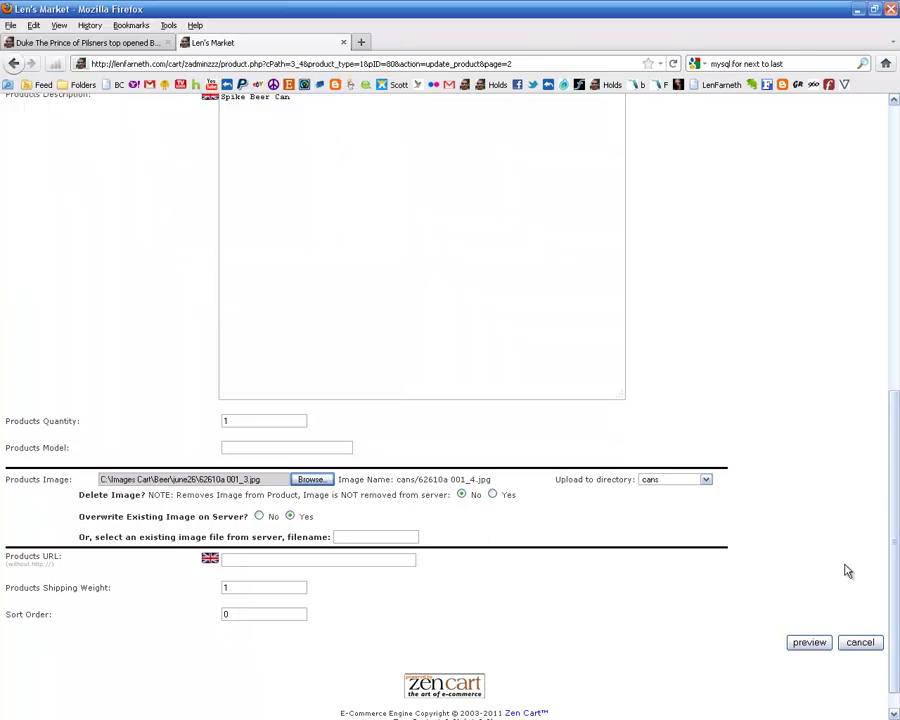
click(805, 645)
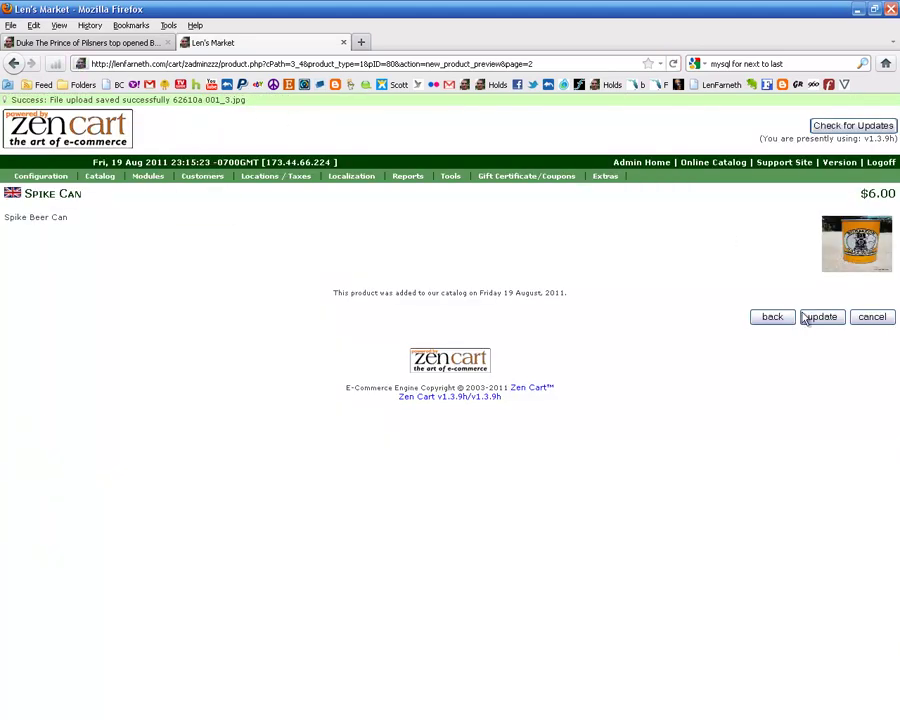
click(776, 317)
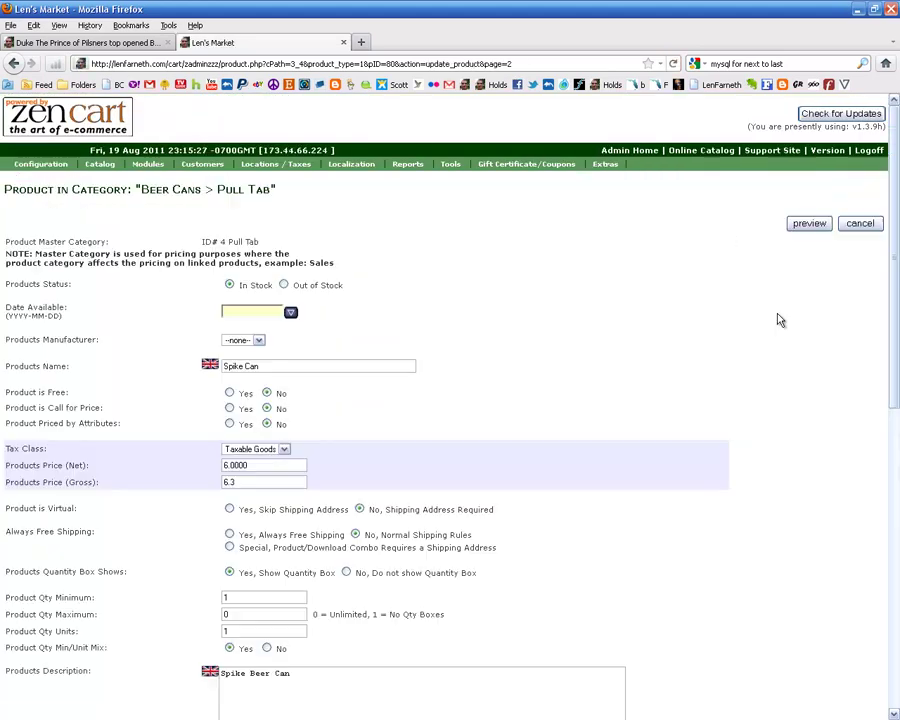
- Choose 62610a 001_1.jpg as the product image, upload it through the product preview, and go back to the editing form
drag(894, 266, 840, 516)
click(320, 549)
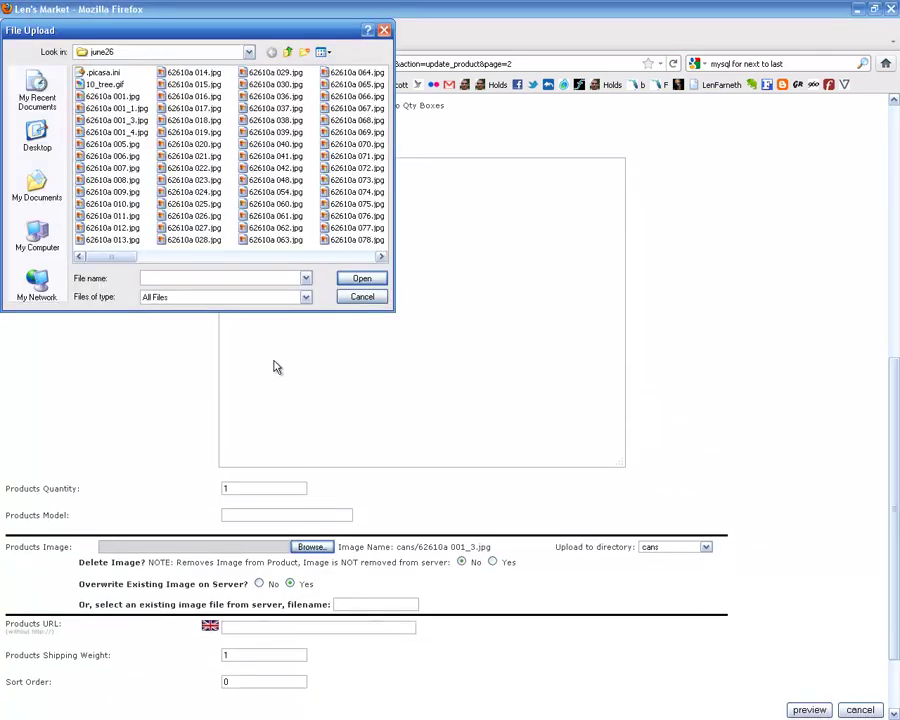
double_click(126, 108)
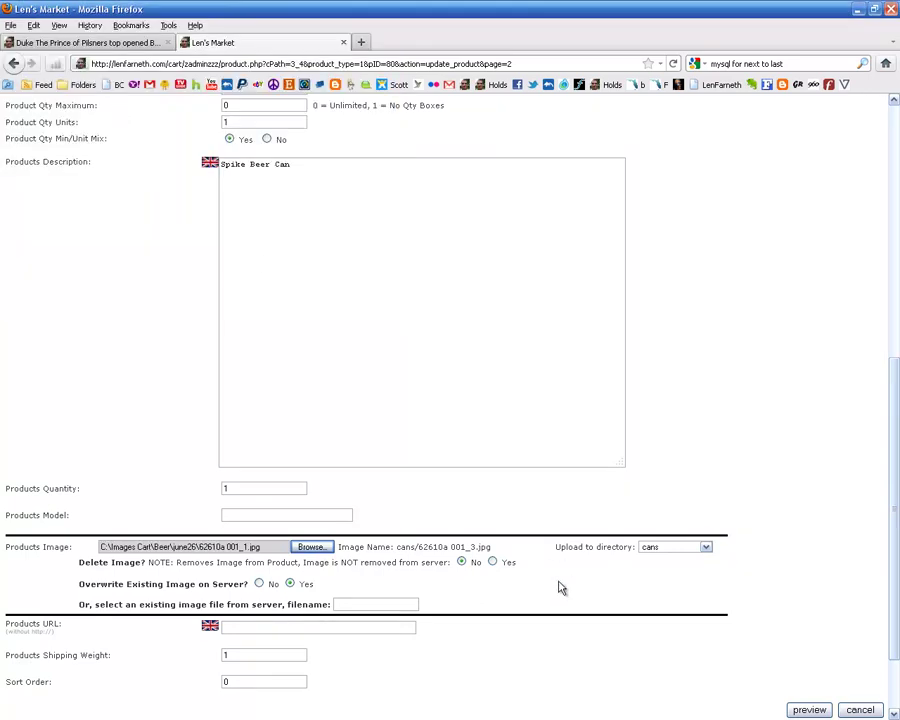
click(812, 710)
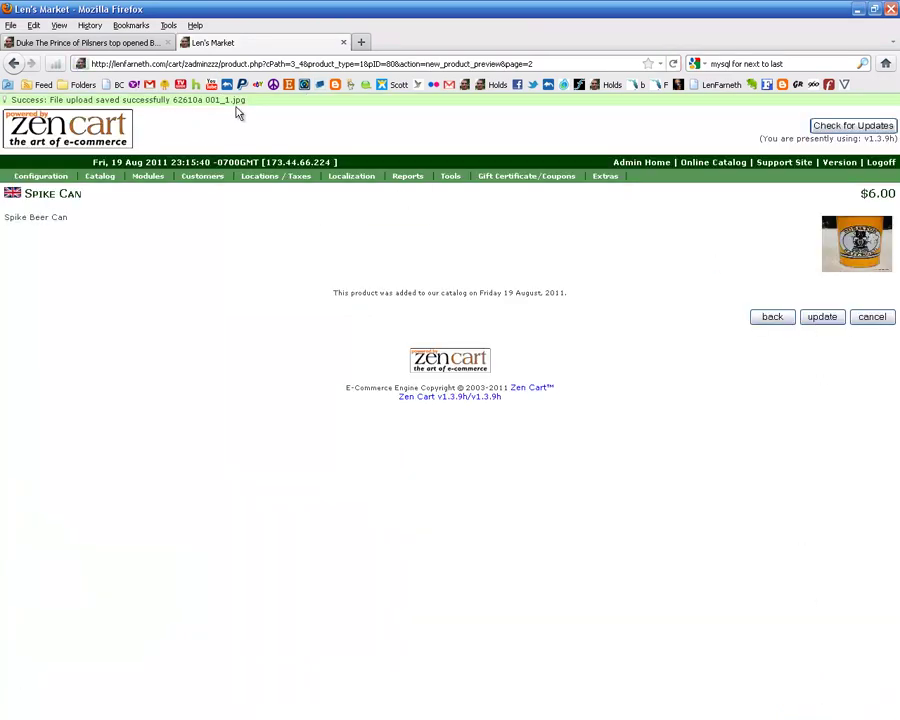
click(775, 318)
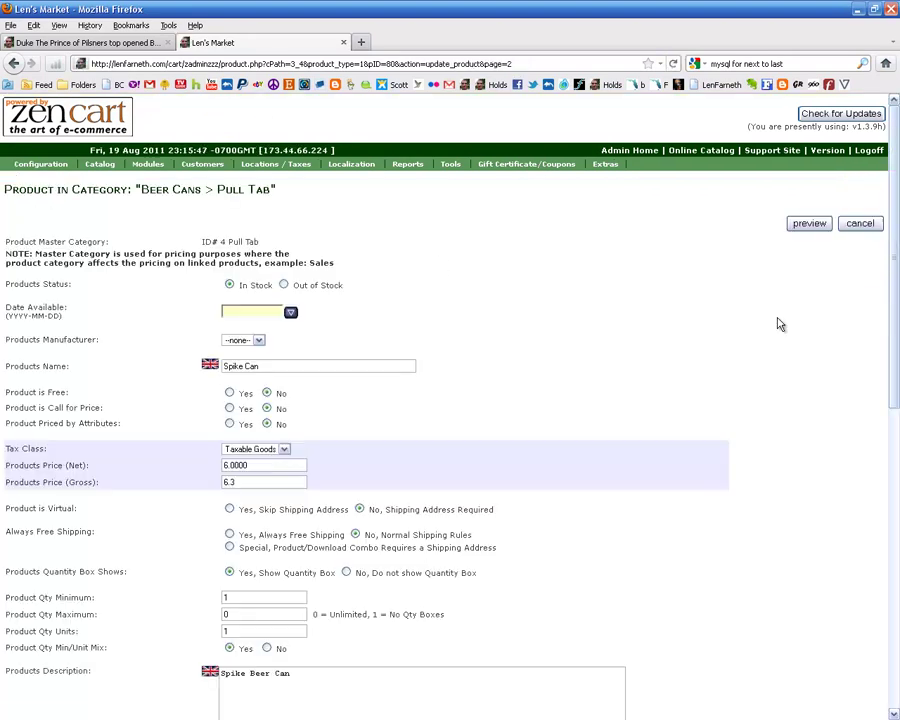
- Choose 62610a 001.jpg from the june26 folder as the main product image, preview the Spike Can product, and save the update
drag(896, 222, 896, 525)
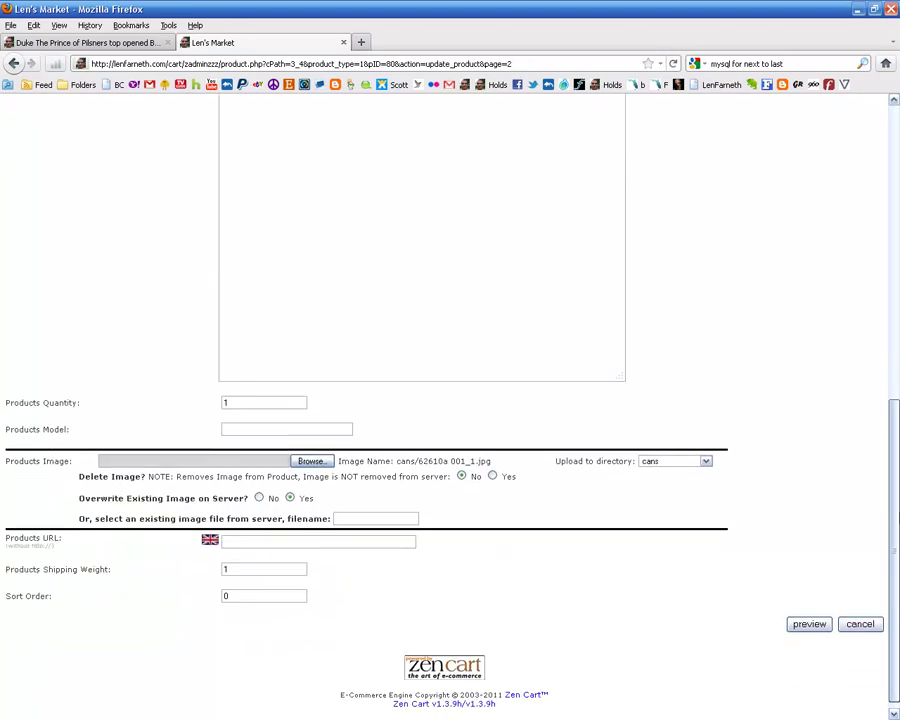
click(312, 461)
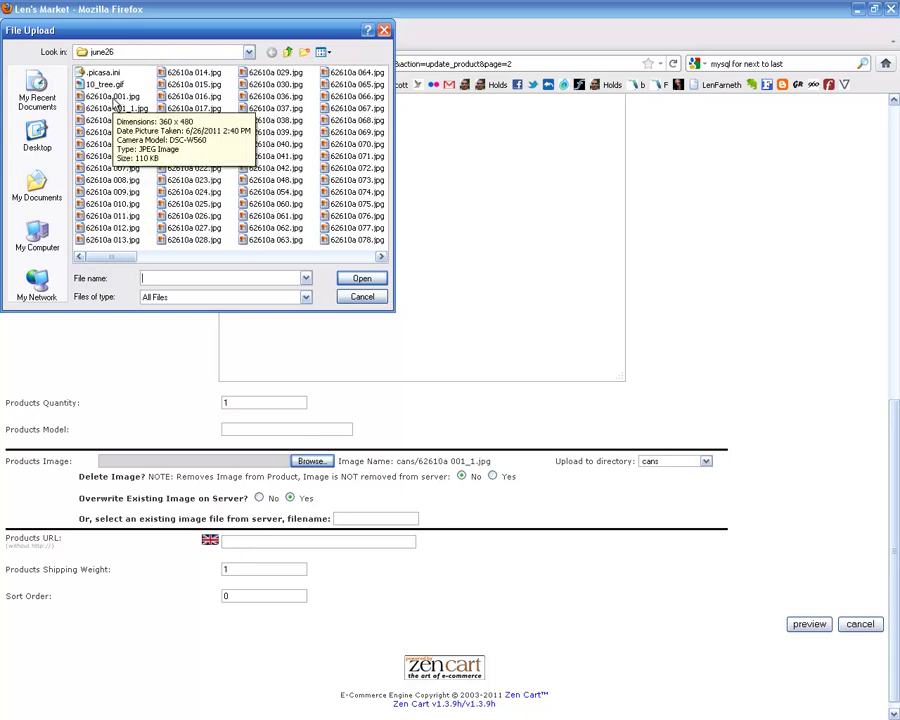
click(113, 98)
double_click(113, 98)
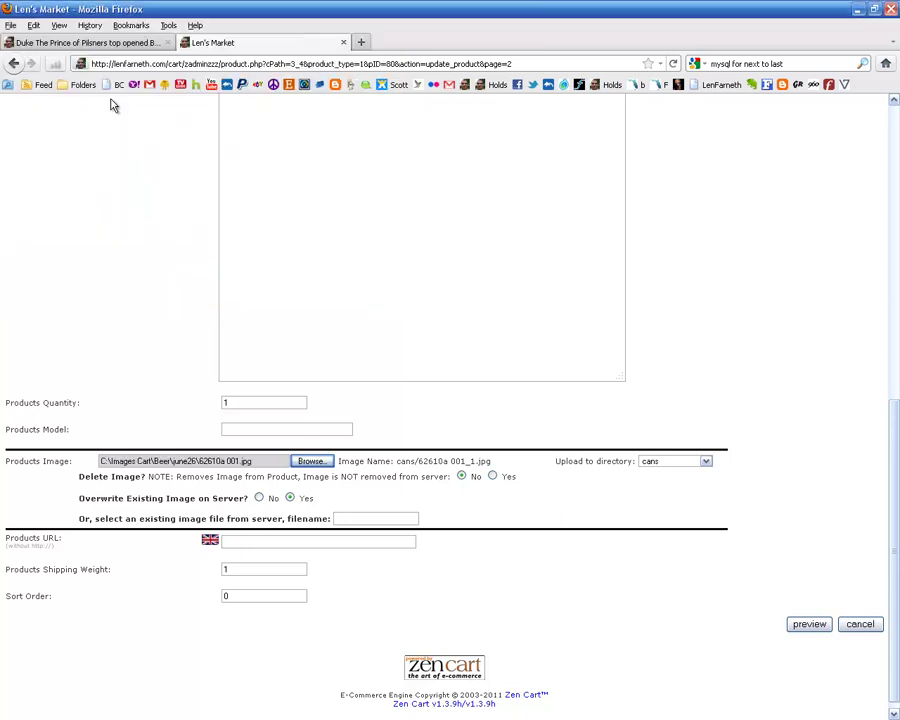
click(817, 625)
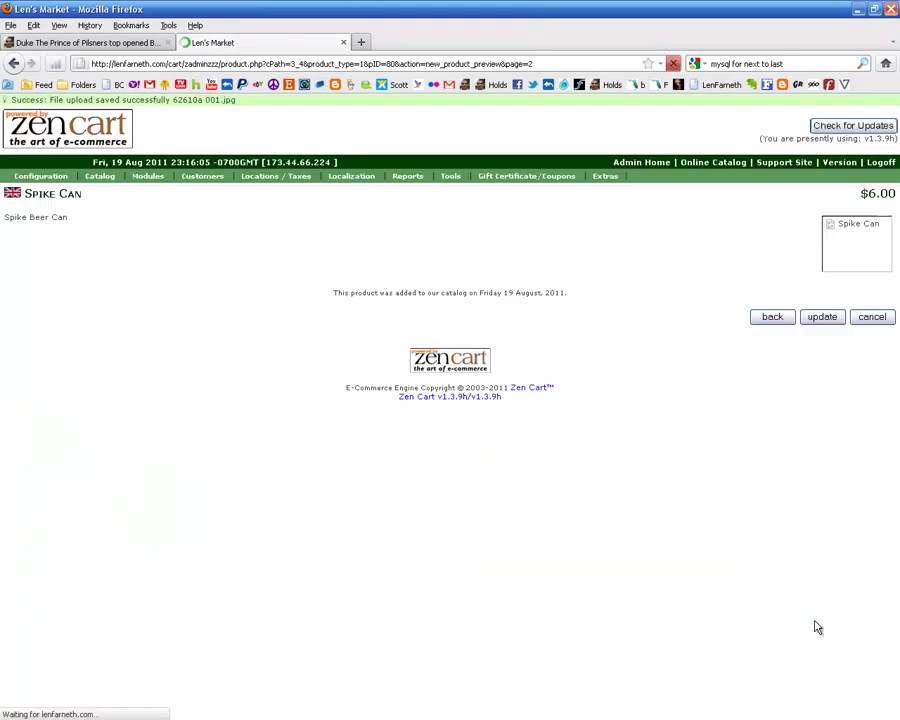
click(822, 318)
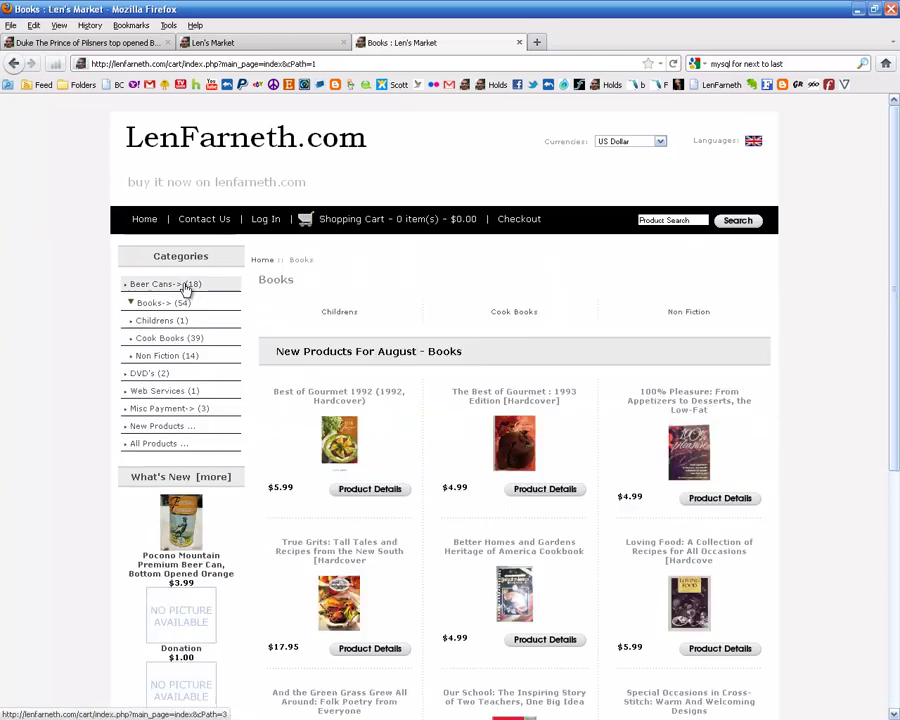
- In the online store, browse Beer Cans > Pull Tab to the second page of products and open the Spike Can product page
click(184, 285)
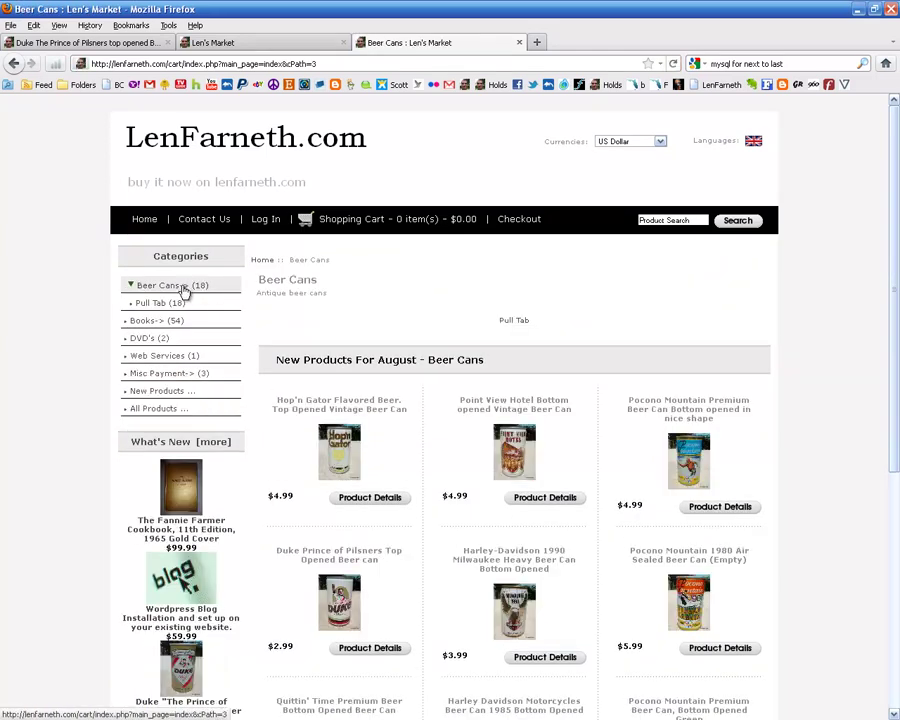
click(176, 305)
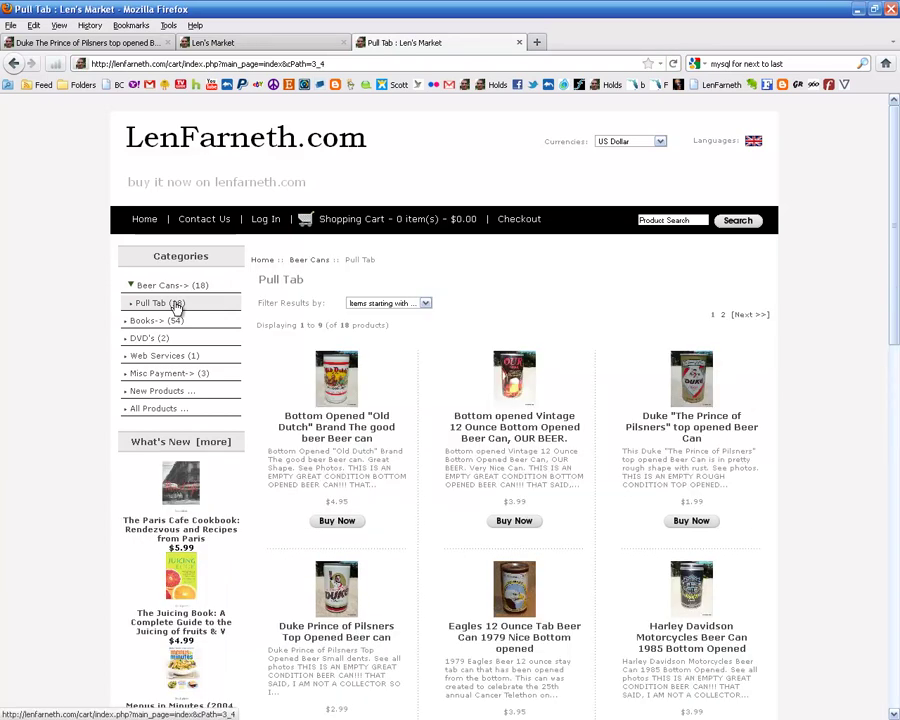
click(176, 305)
drag(895, 216, 878, 357)
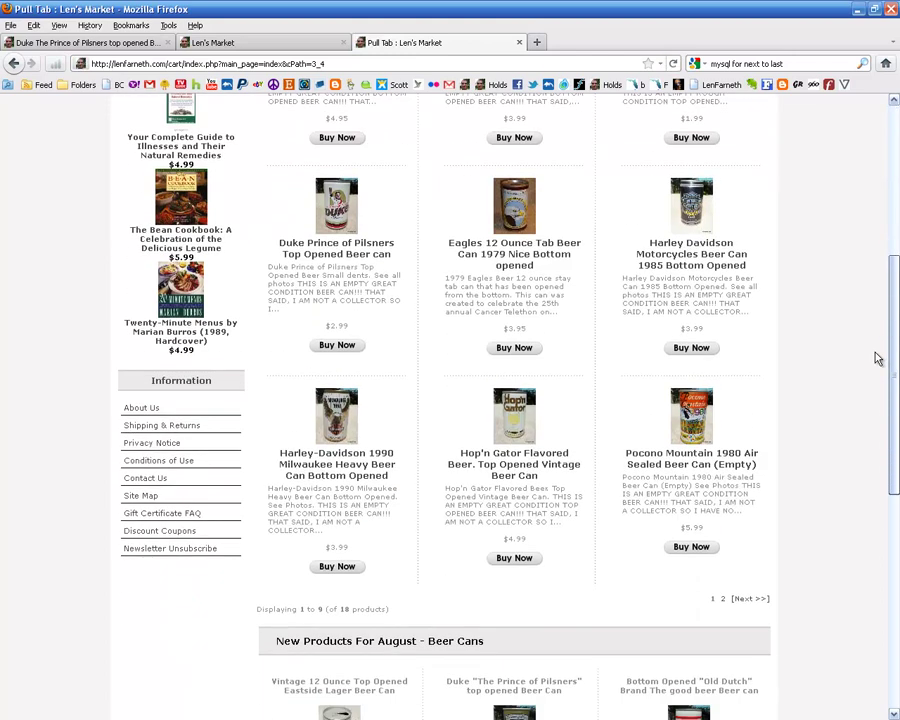
click(751, 600)
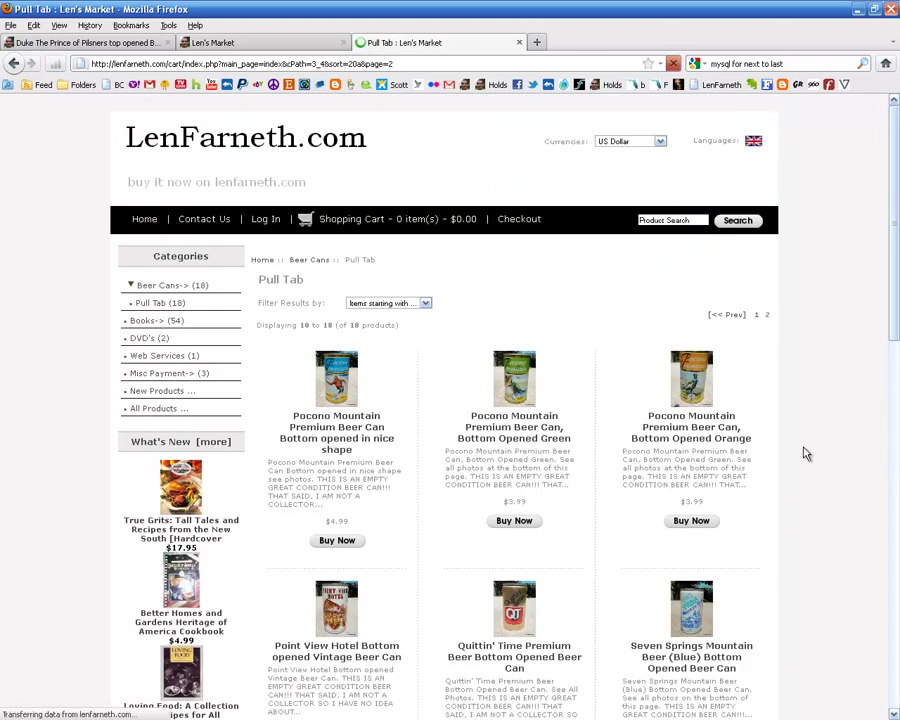
scroll(840, 440, down, 8)
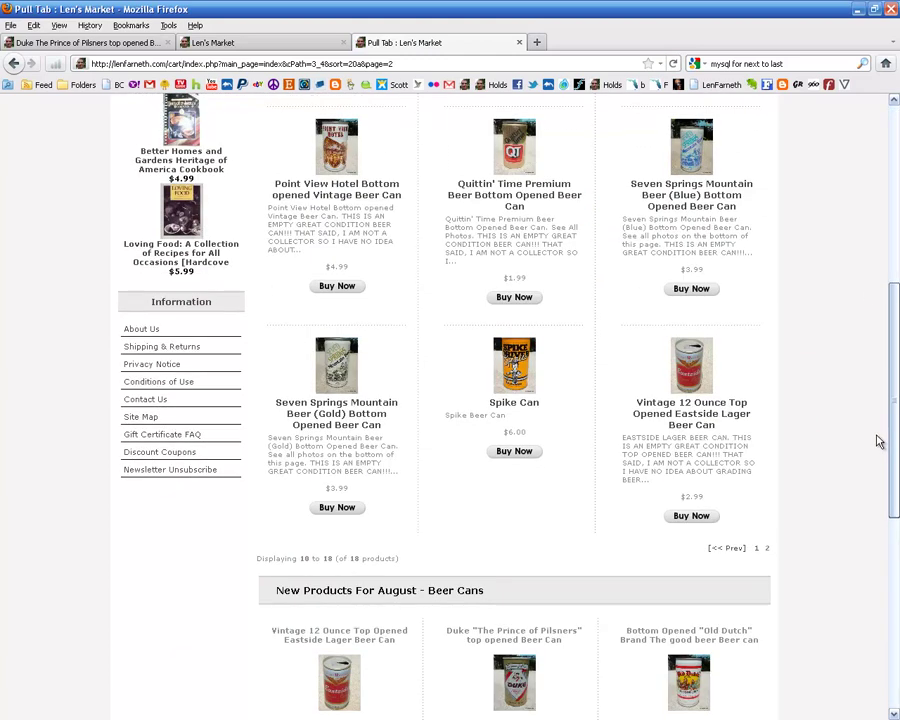
click(513, 368)
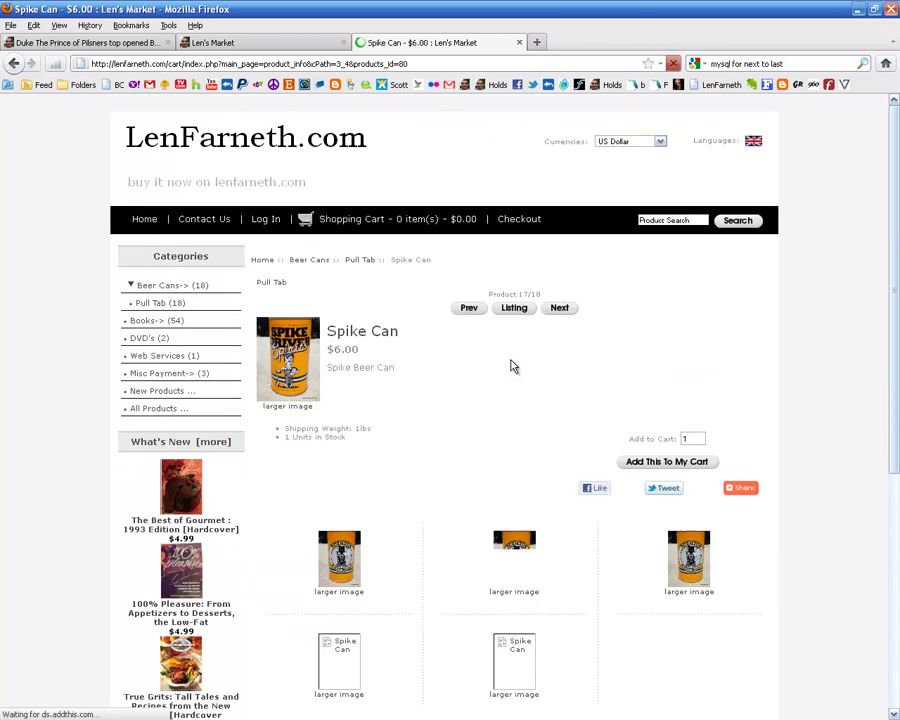
- Check the additional images on the Spike Can page, viewing one enlarged and closing its pop-up window
drag(889, 244, 882, 353)
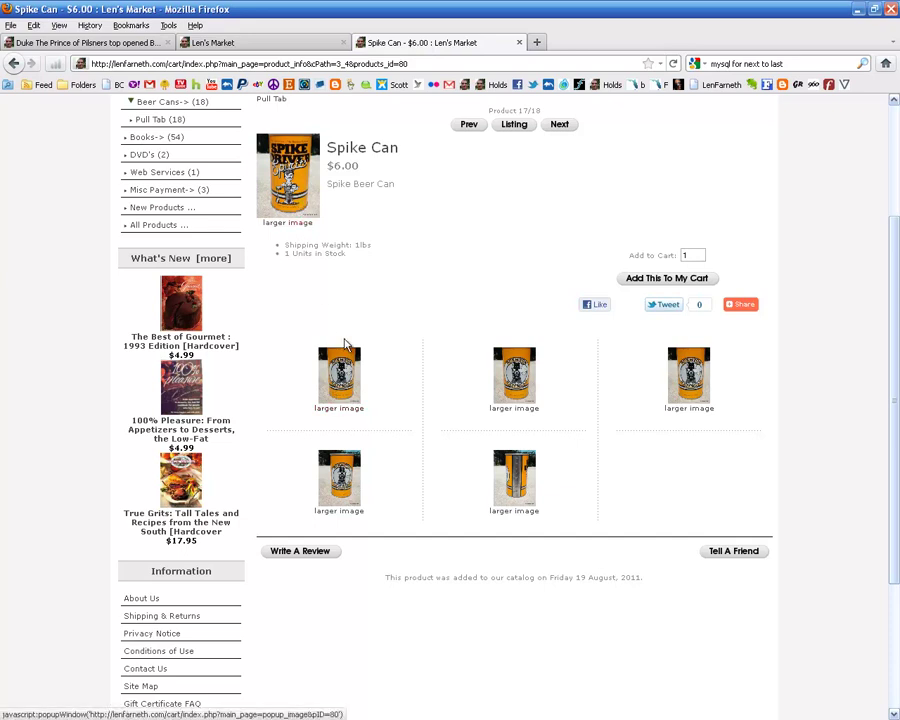
click(521, 373)
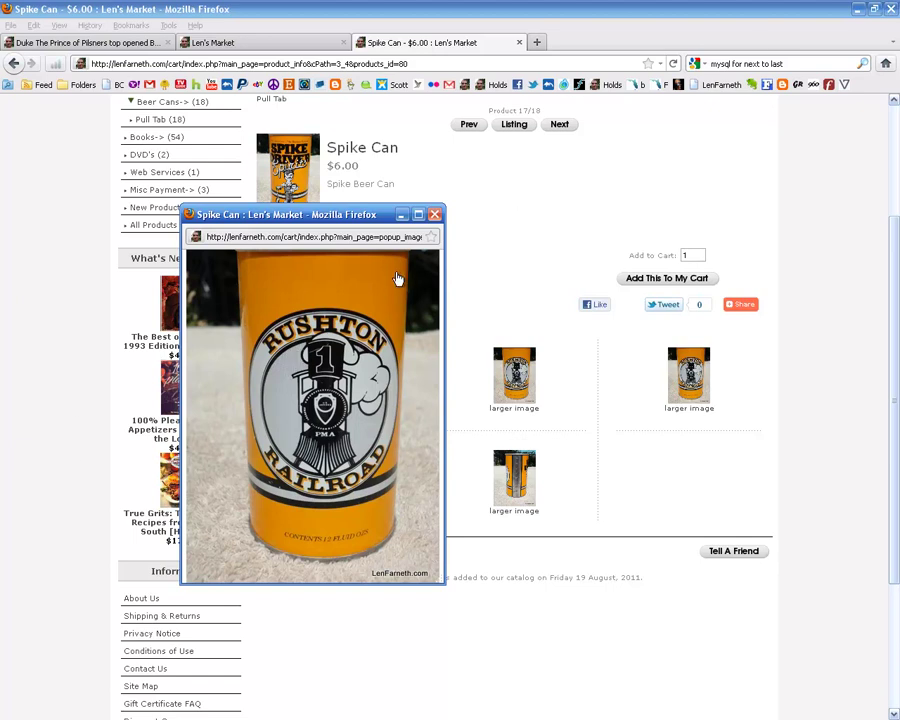
click(435, 215)
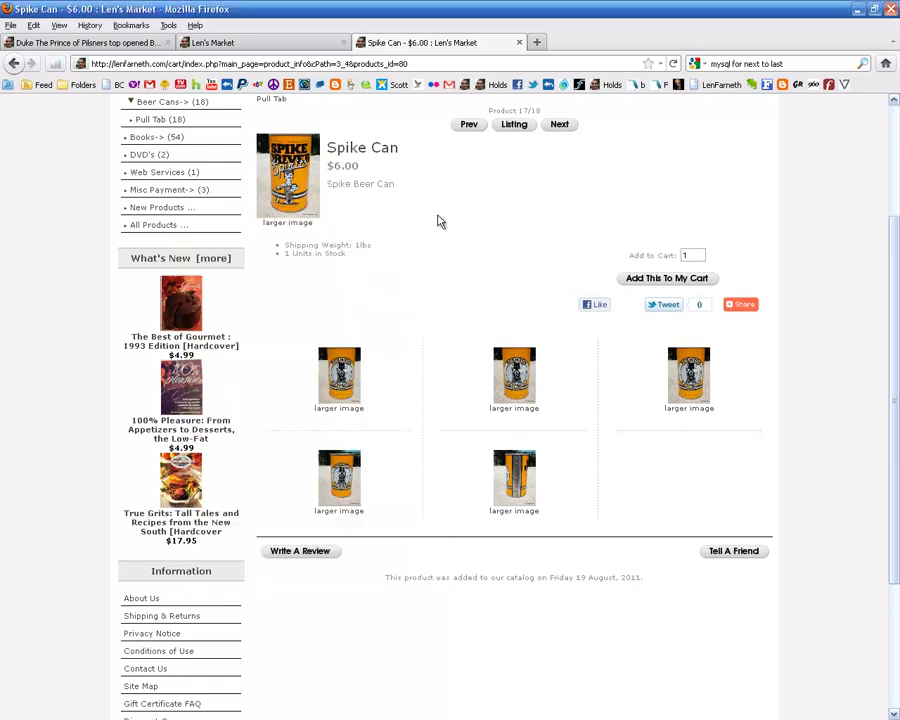